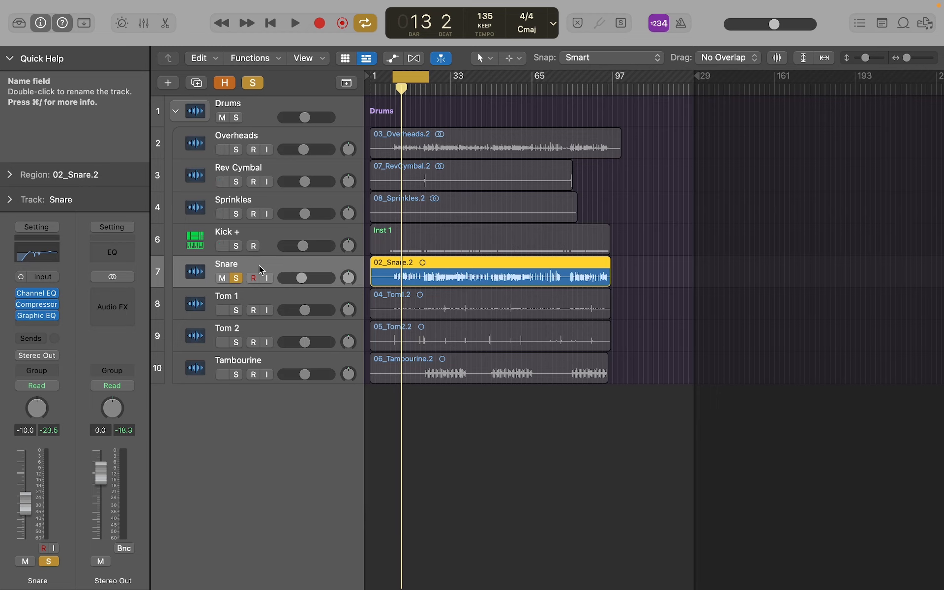
Step: Start drum replacement/doubling on the Snare track with the Snare instrument and Doubling mode
mouse_move(186, 2)
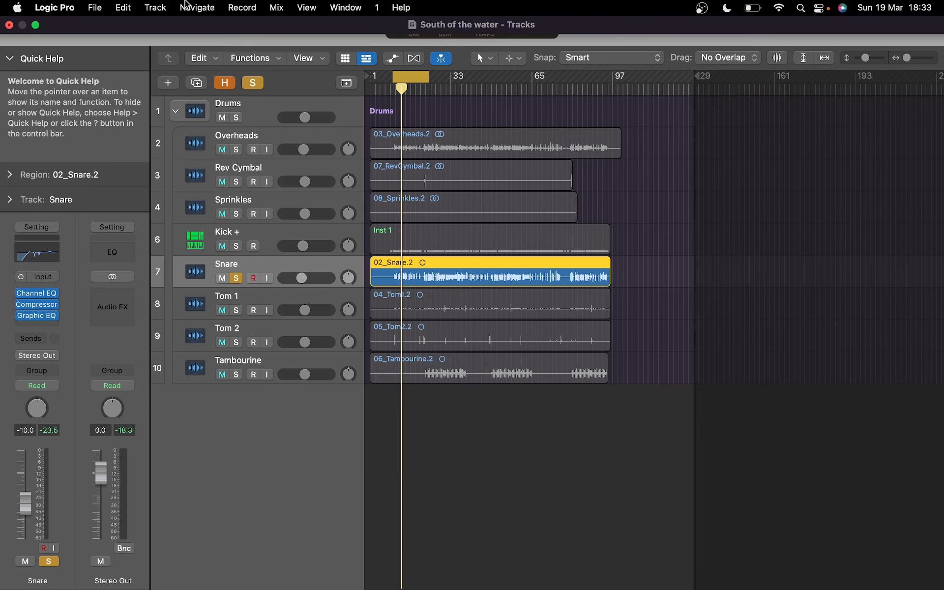
click(155, 7)
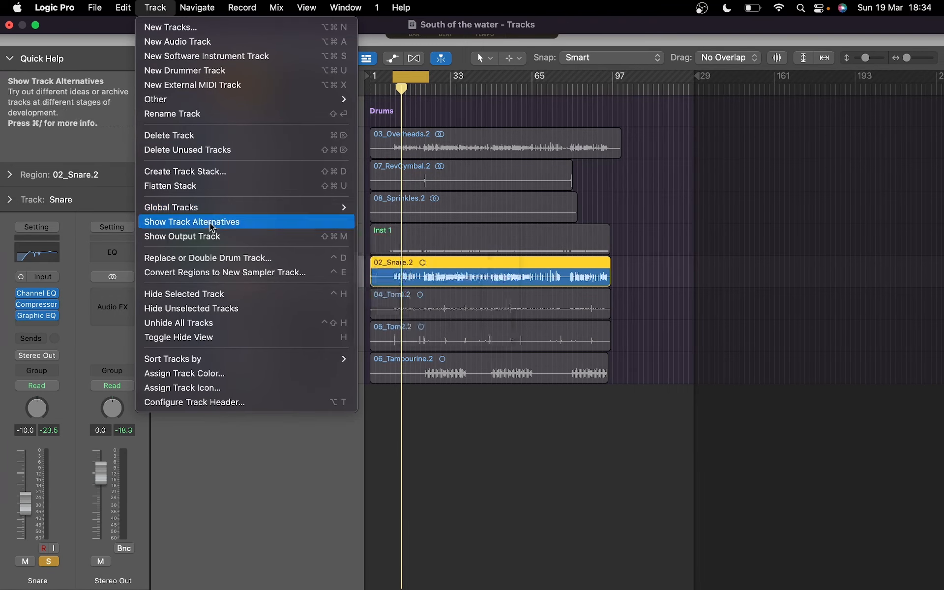
click(217, 265)
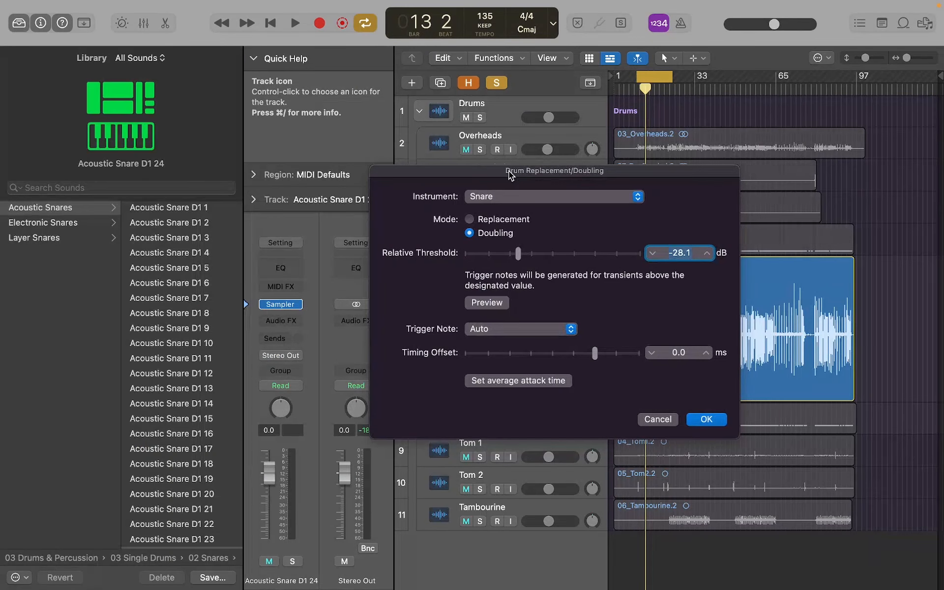
click(499, 197)
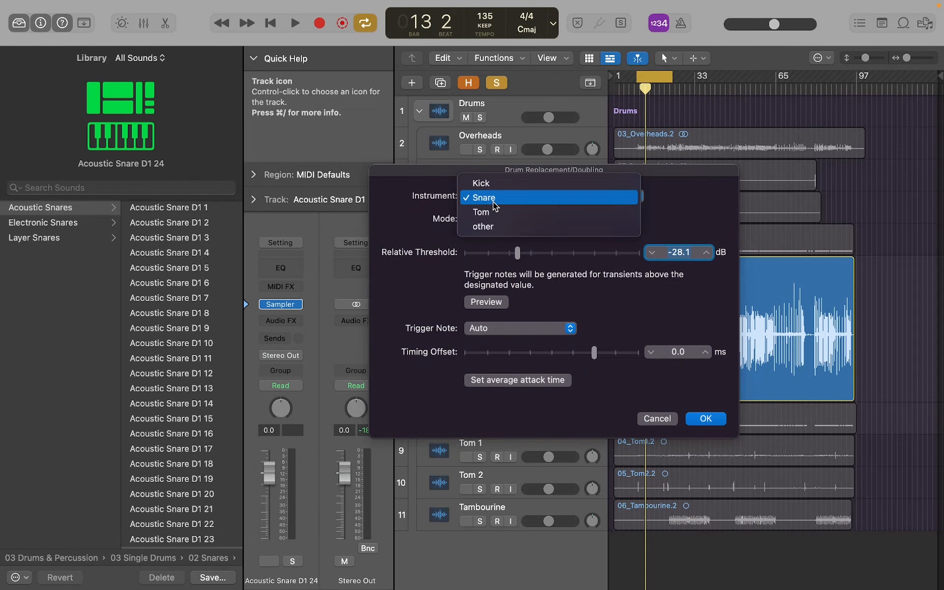
click(494, 199)
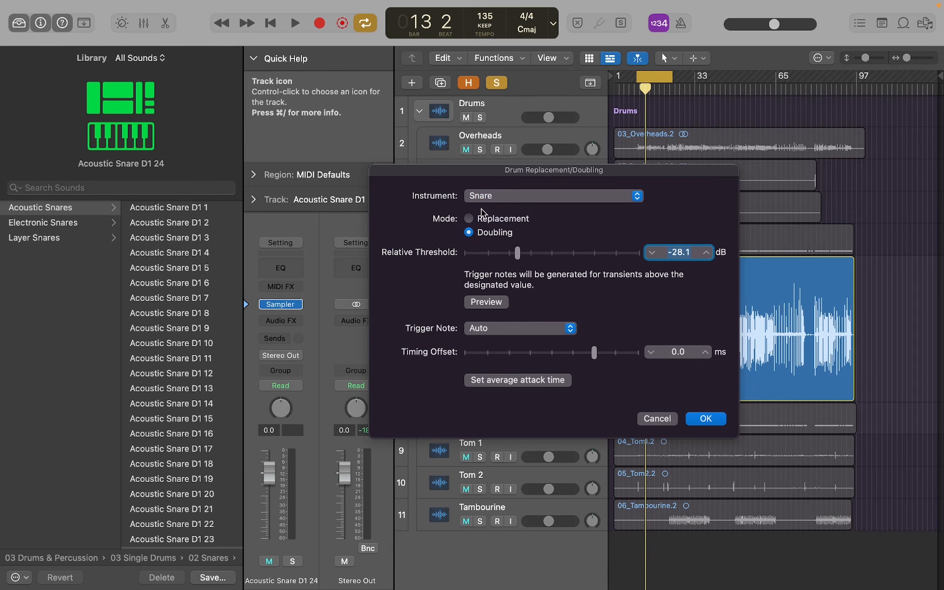
click(470, 219)
click(470, 233)
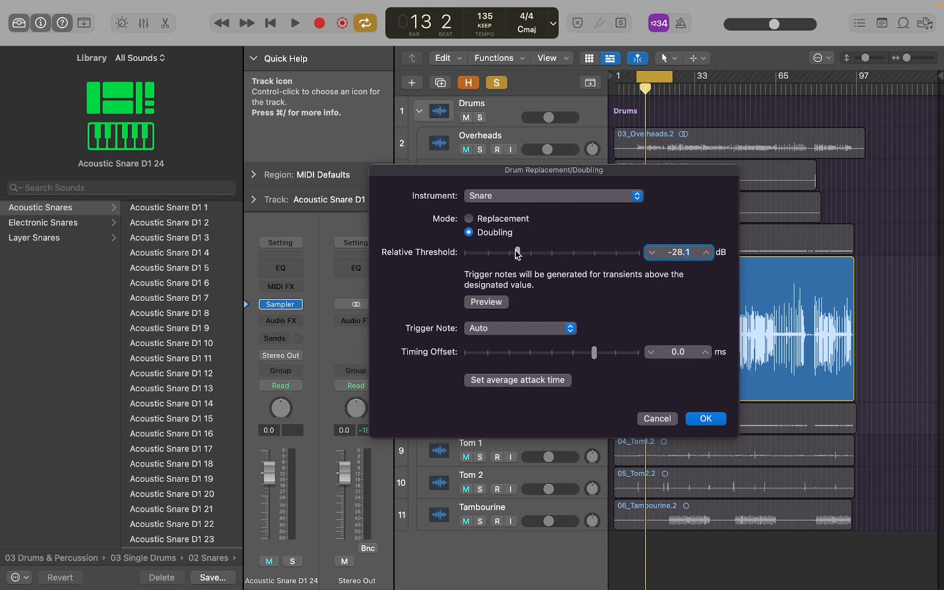
Step: Set the relative threshold for the snare trigger notes to -28.4 dB
mouse_move(517, 252)
mouse_down()
mouse_move(590, 259)
mouse_move(499, 260)
mouse_move(514, 261)
mouse_up()
drag(514, 261, 518, 259)
drag(532, 167, 565, 165)
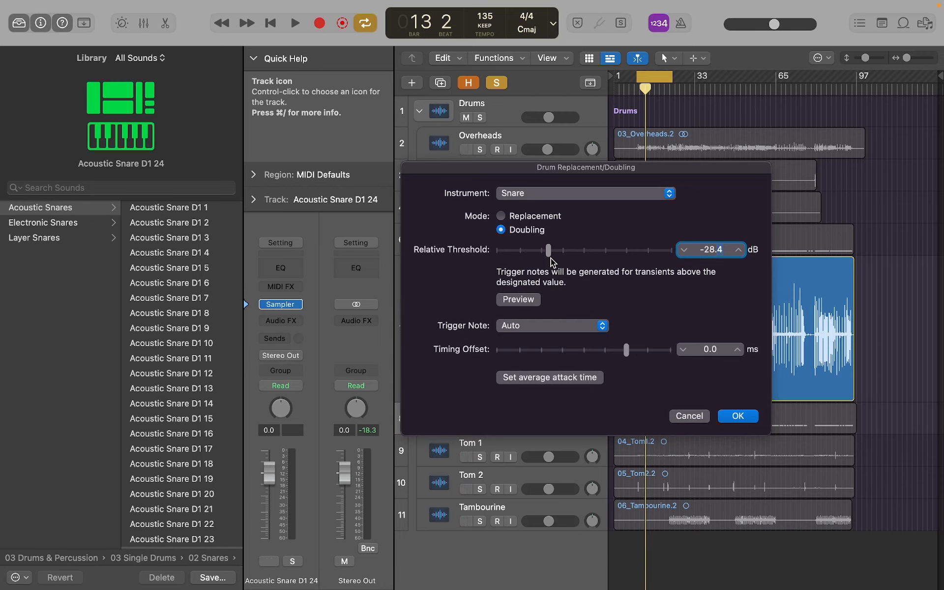
Step: Load the Acoustic Snare D1 1 preset and lower the Snare + track's volume to -6.0 dB
click(185, 208)
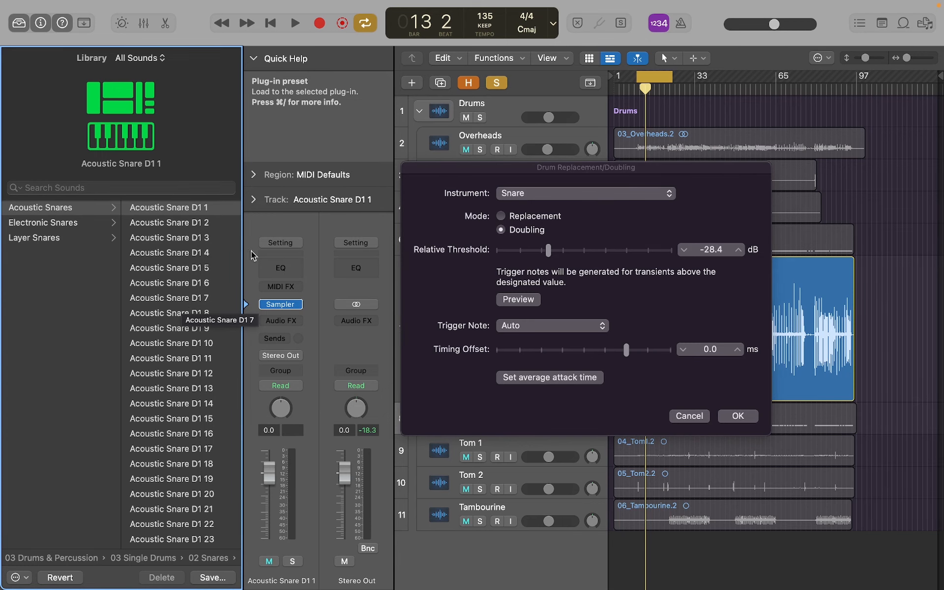
drag(416, 170, 629, 183)
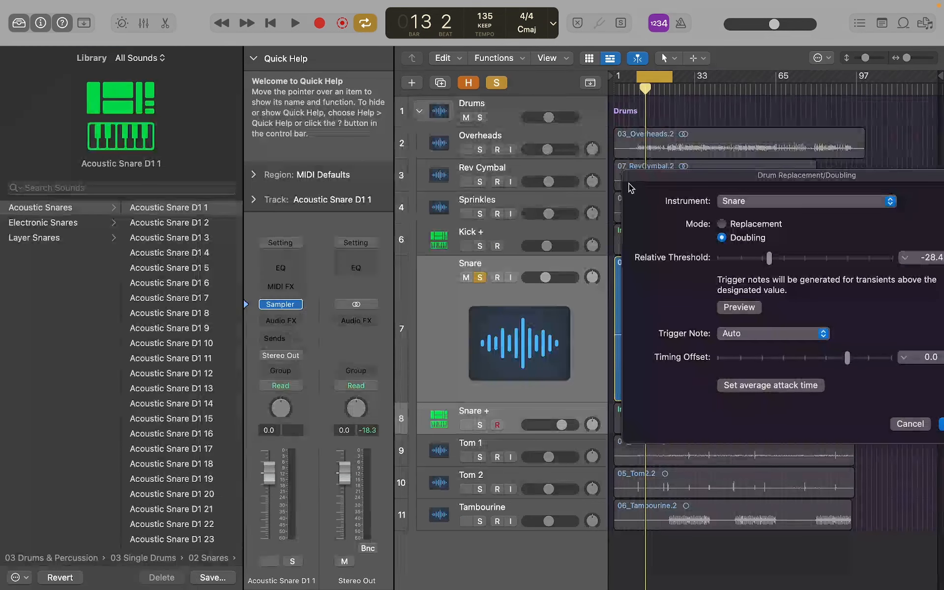
click(511, 423)
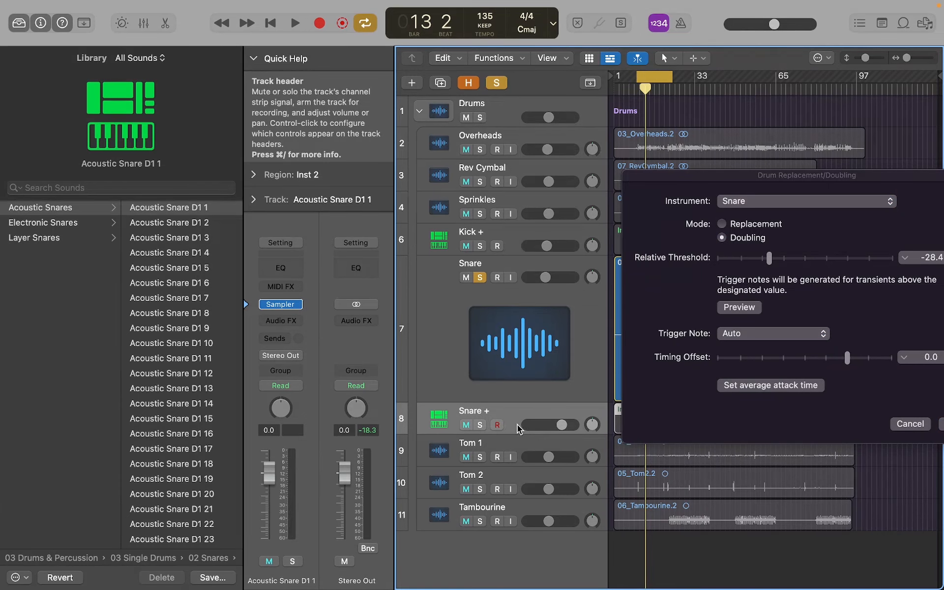
drag(559, 426, 549, 426)
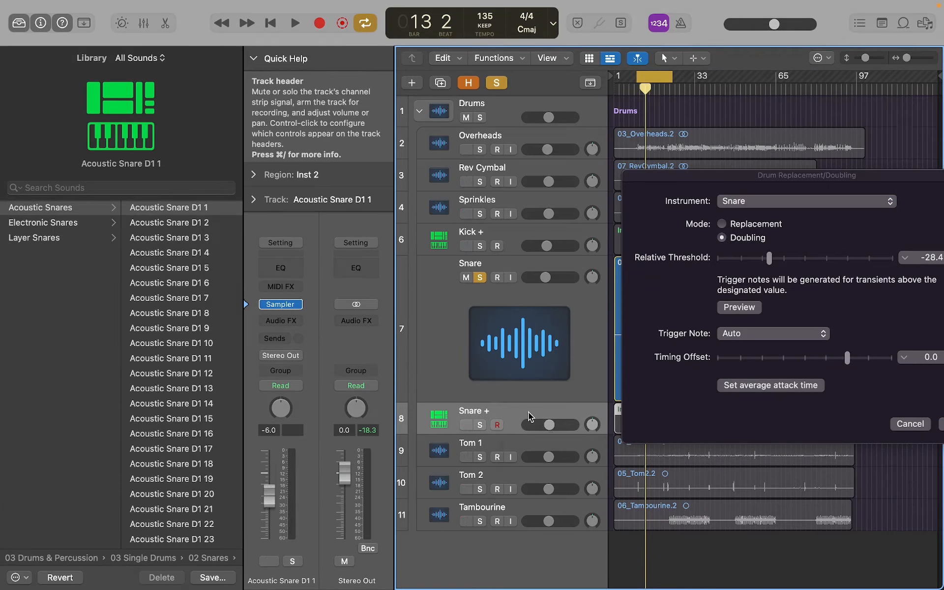
drag(697, 186, 449, 191)
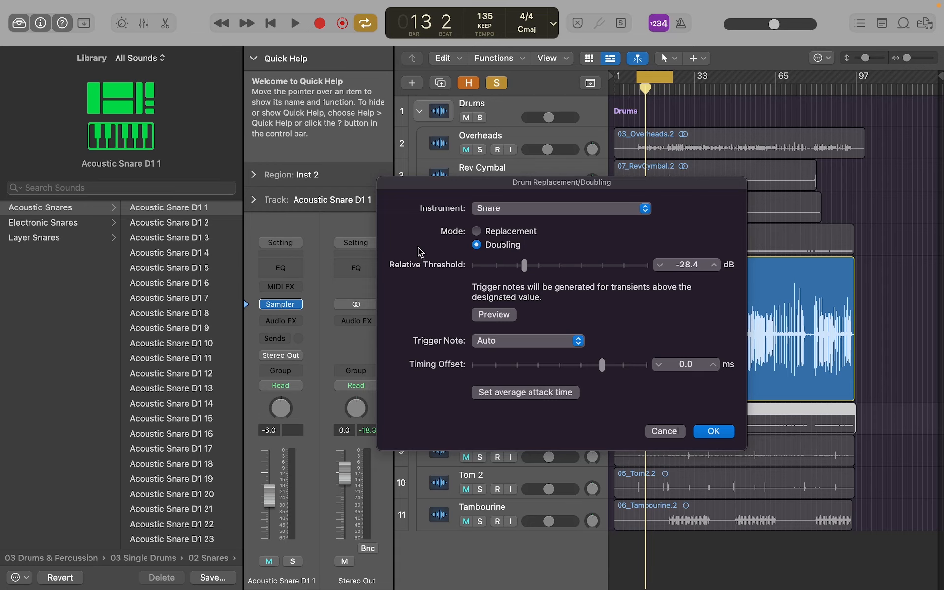
Step: Audition the Acoustic Snare D1 presets 2 to 4, 17 and 21 to 25 while the cycled section plays
click(295, 23)
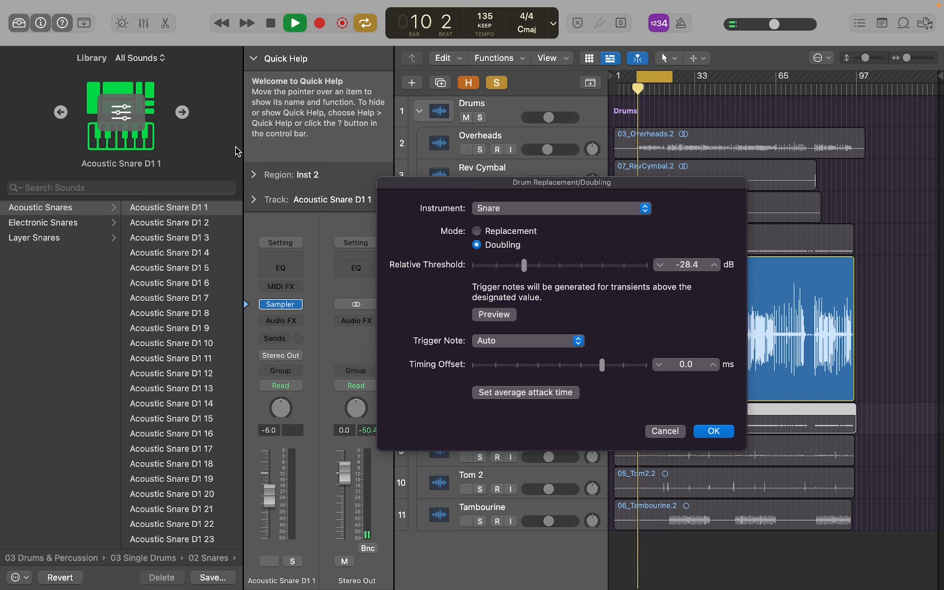
click(190, 222)
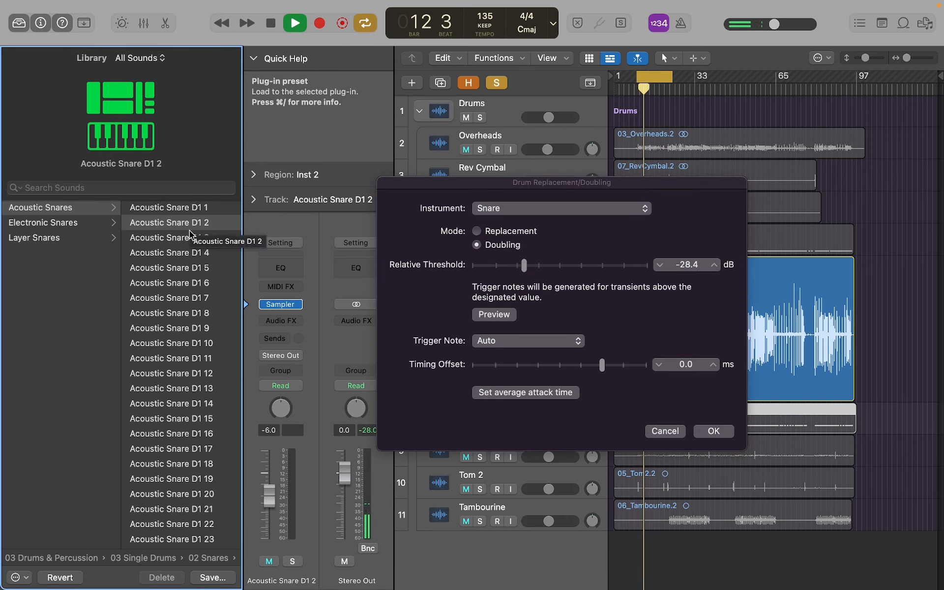
click(190, 238)
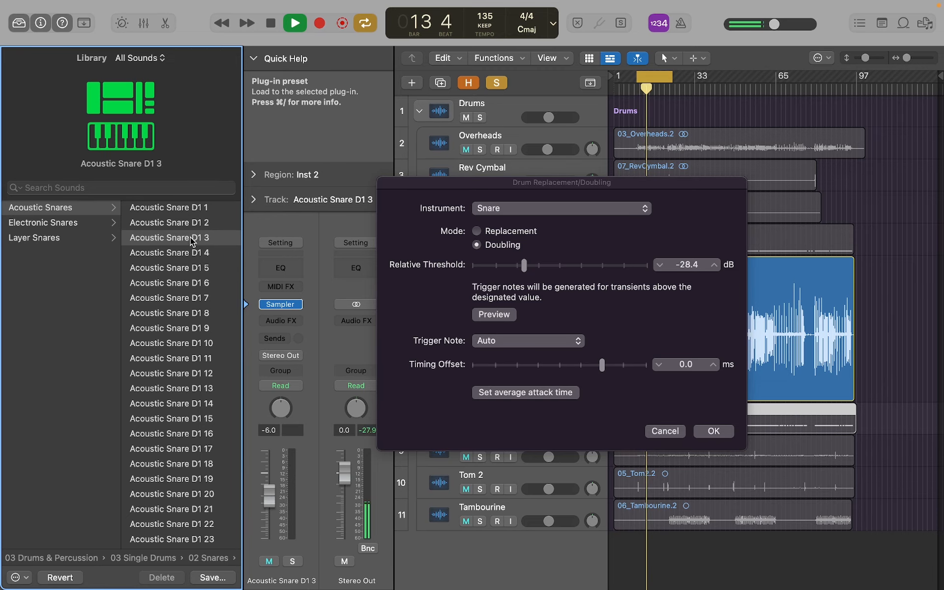
click(192, 253)
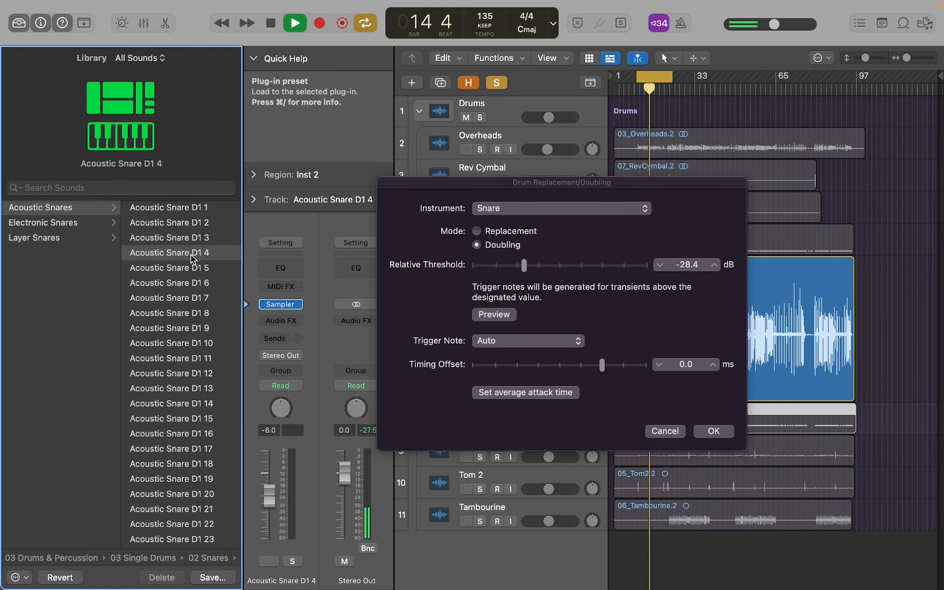
scroll(189, 328, down, 4)
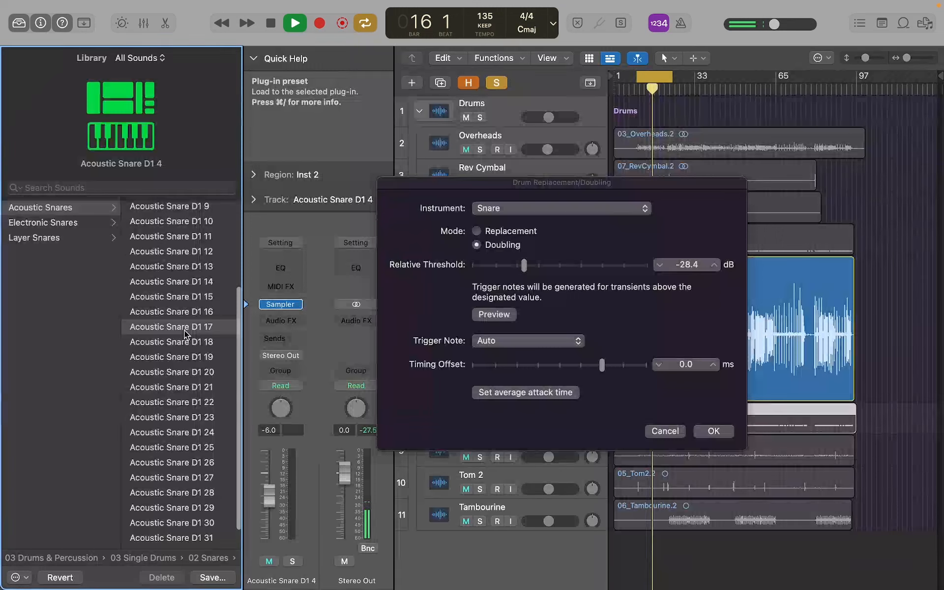
click(185, 334)
click(192, 388)
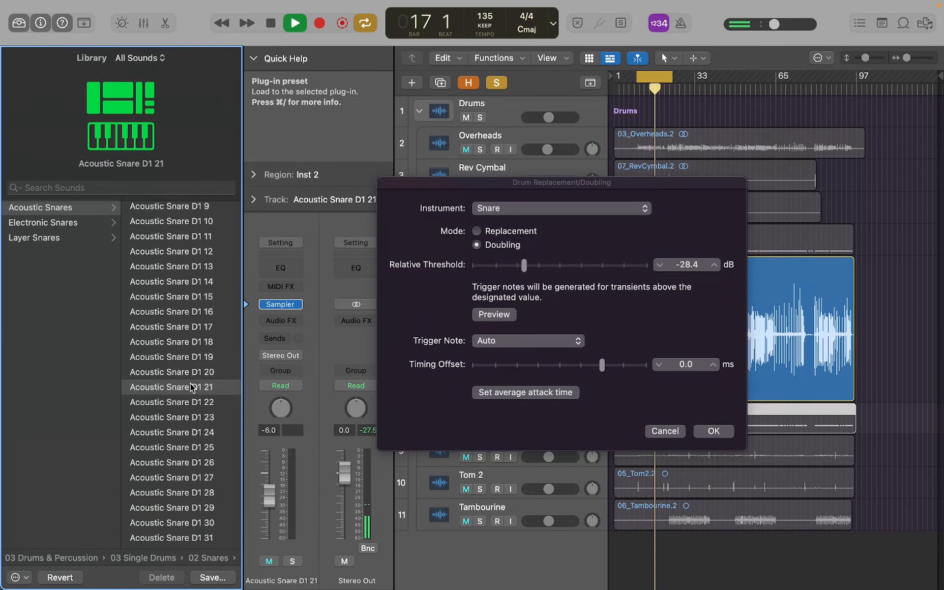
click(194, 402)
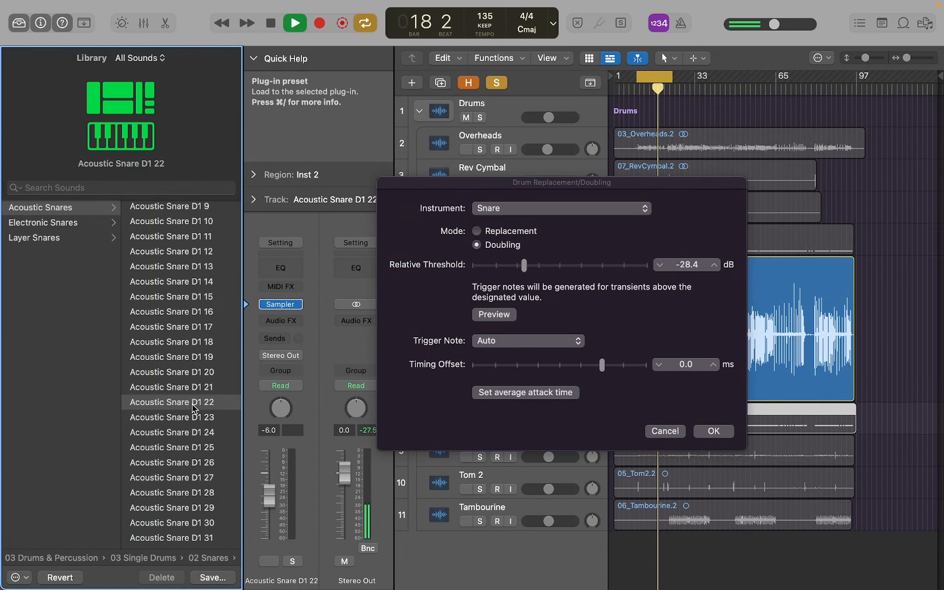
click(194, 417)
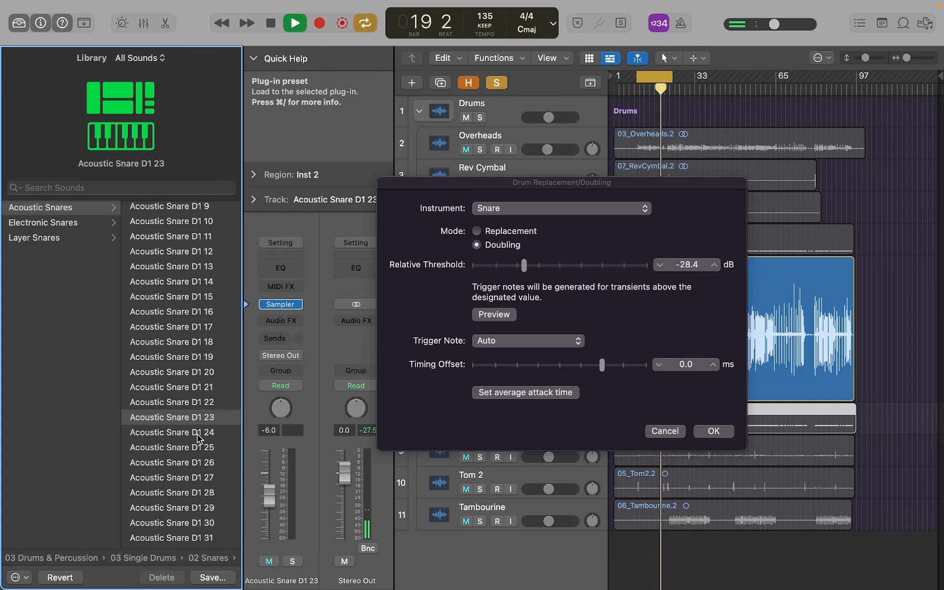
click(199, 435)
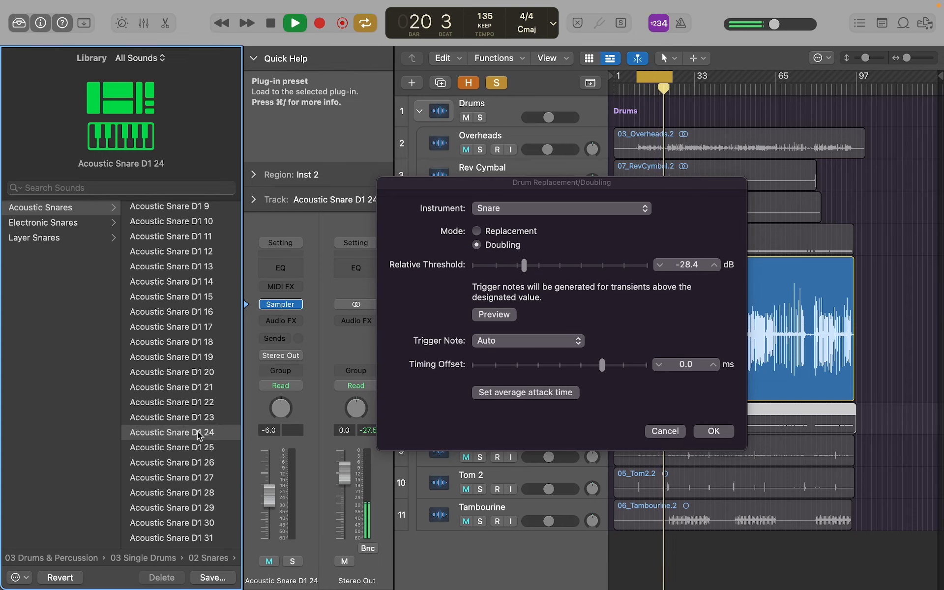
click(200, 448)
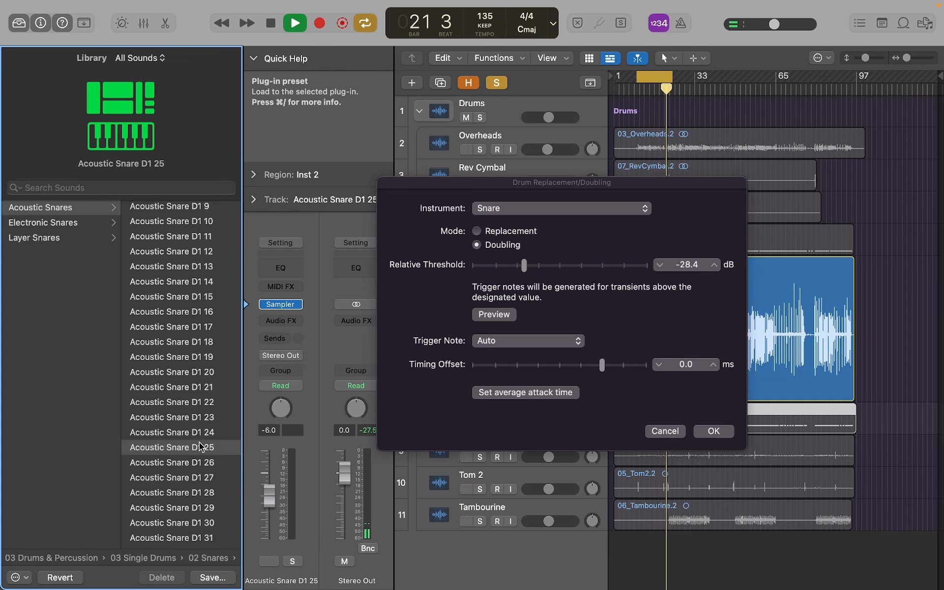
key(space)
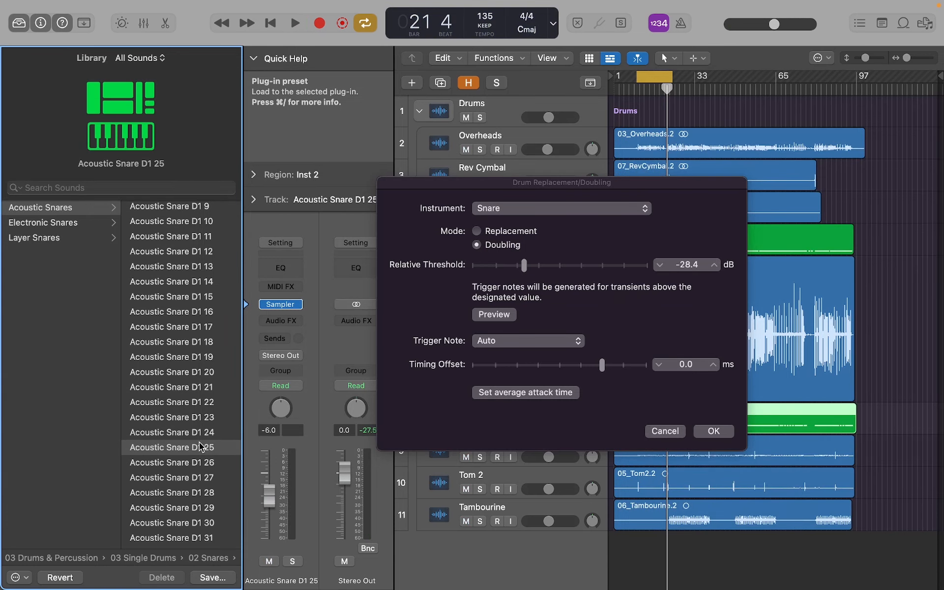
Step: Choose the Acoustic Snare D1 24 preset while playing all the drums, and apply the drum doubling
click(296, 24)
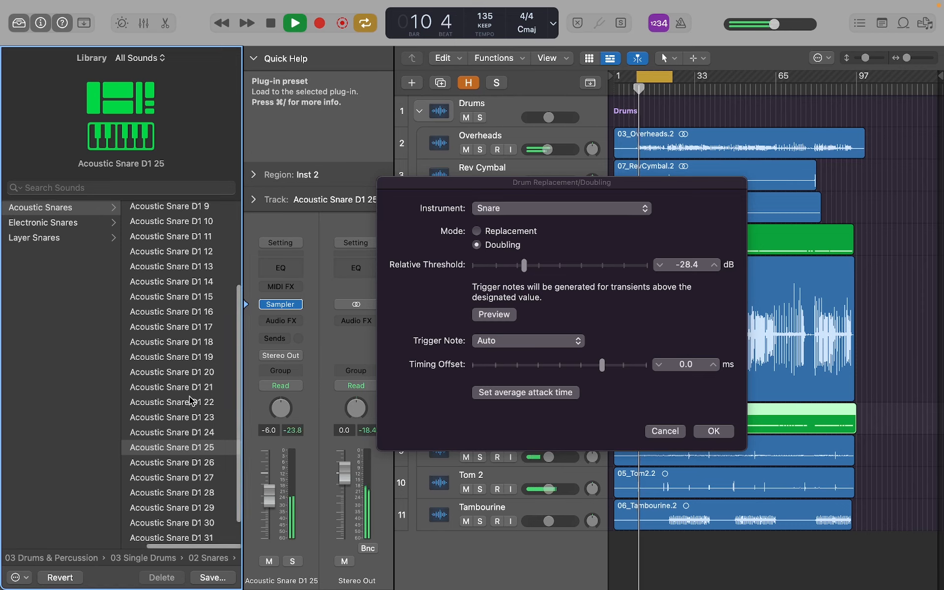
click(190, 433)
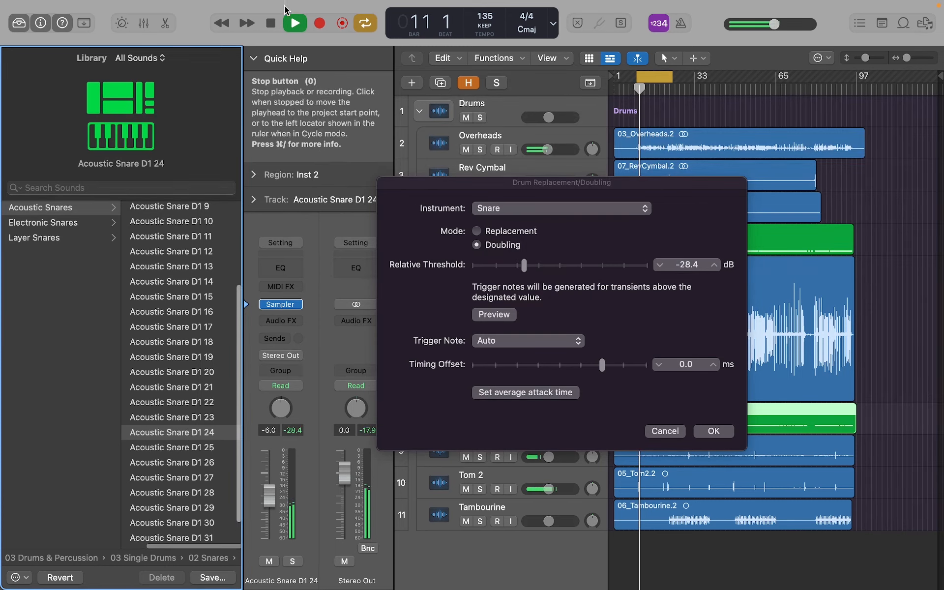
click(290, 28)
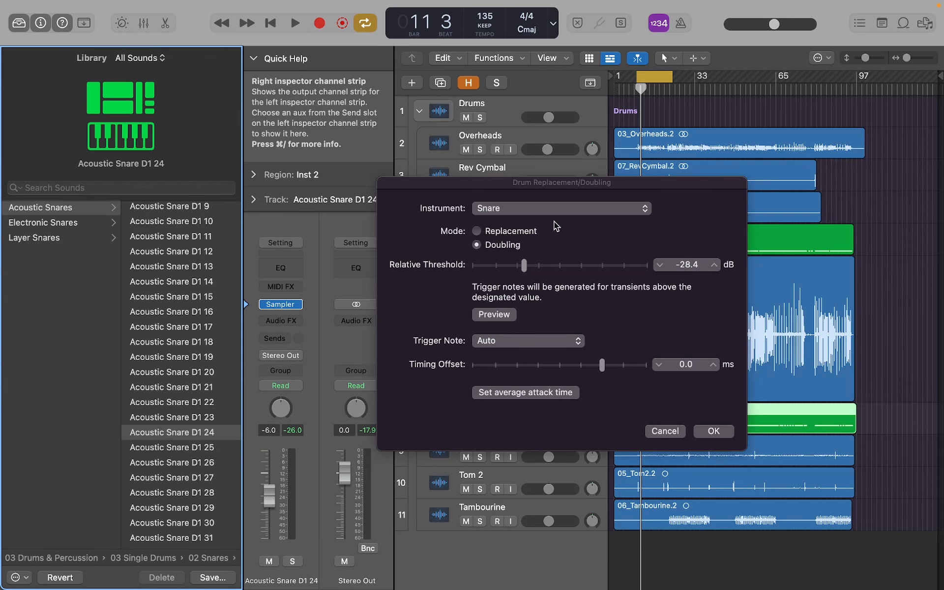
click(713, 431)
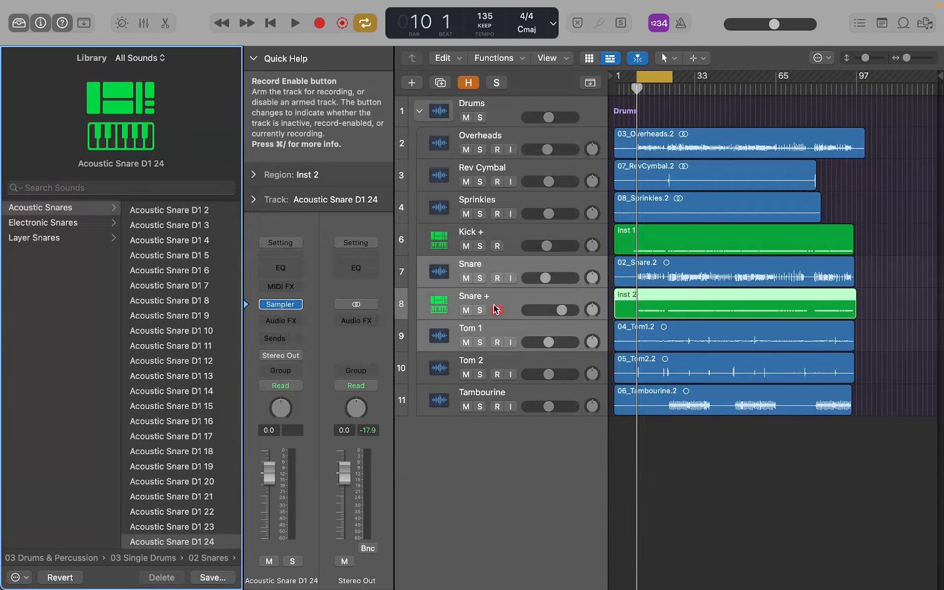
Step: Mute the original Snare track and hide it from the track list
click(497, 309)
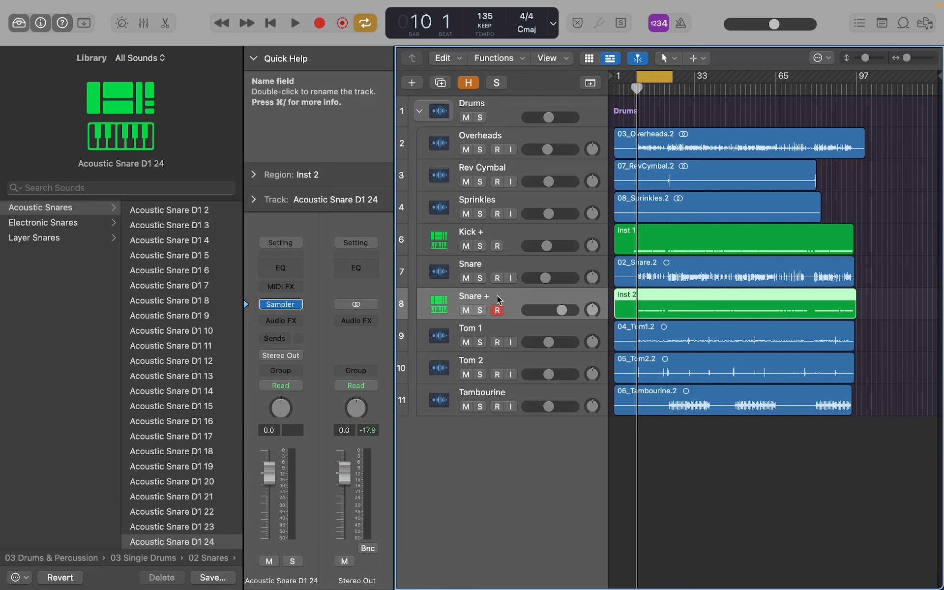
key(h)
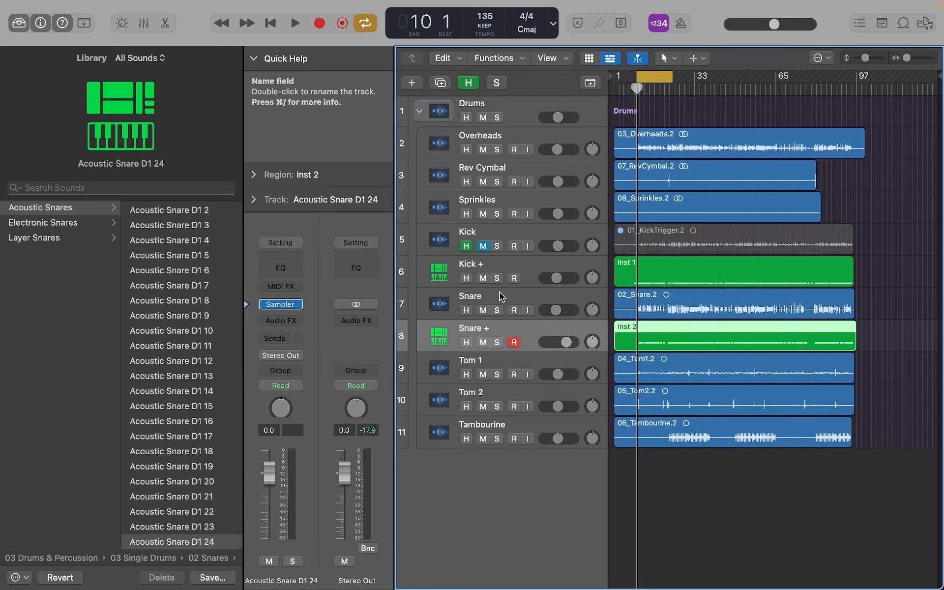
click(467, 310)
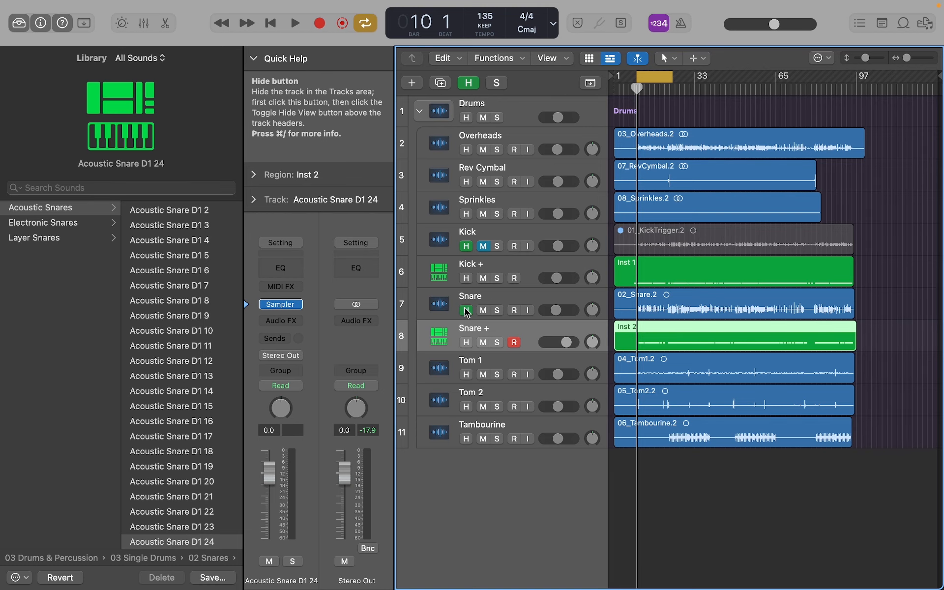
click(484, 311)
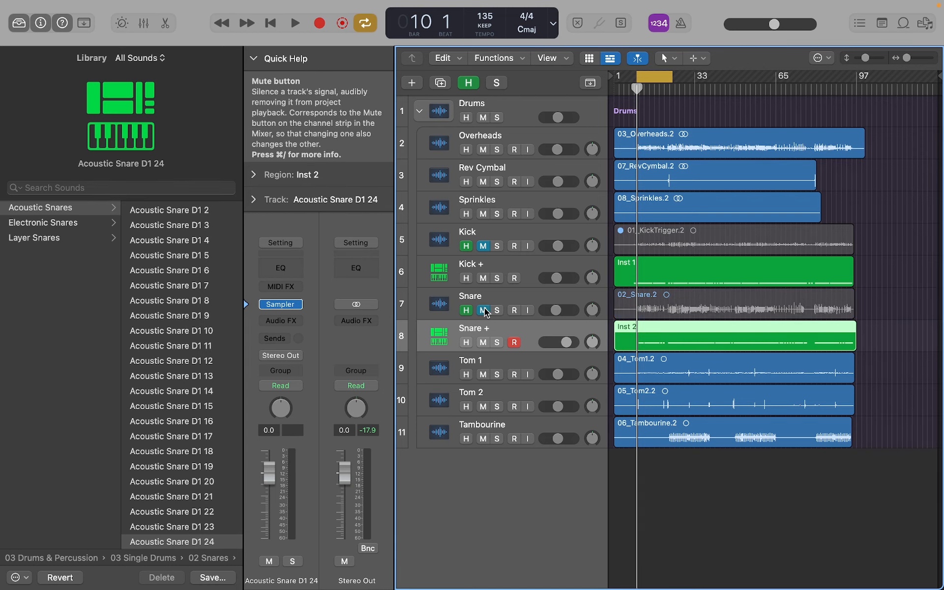
key(h)
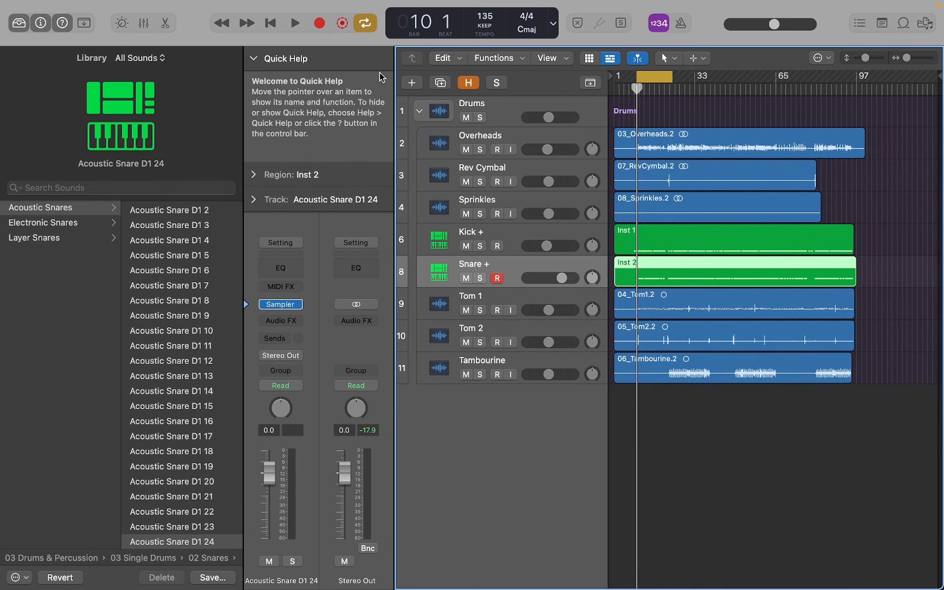
Step: Play the drums and lower the Snare + track's volume to -0.8 dB
click(296, 25)
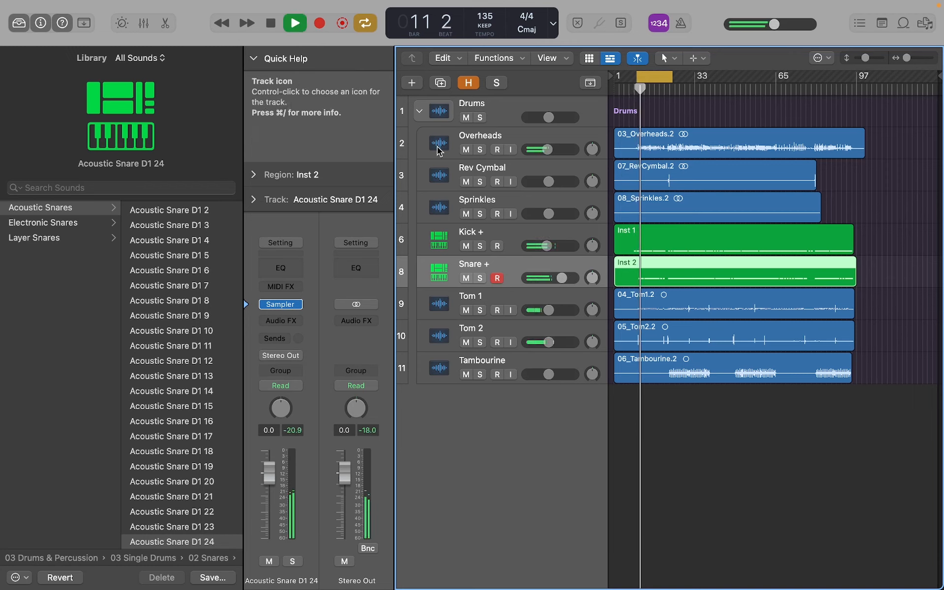
drag(565, 277, 563, 278)
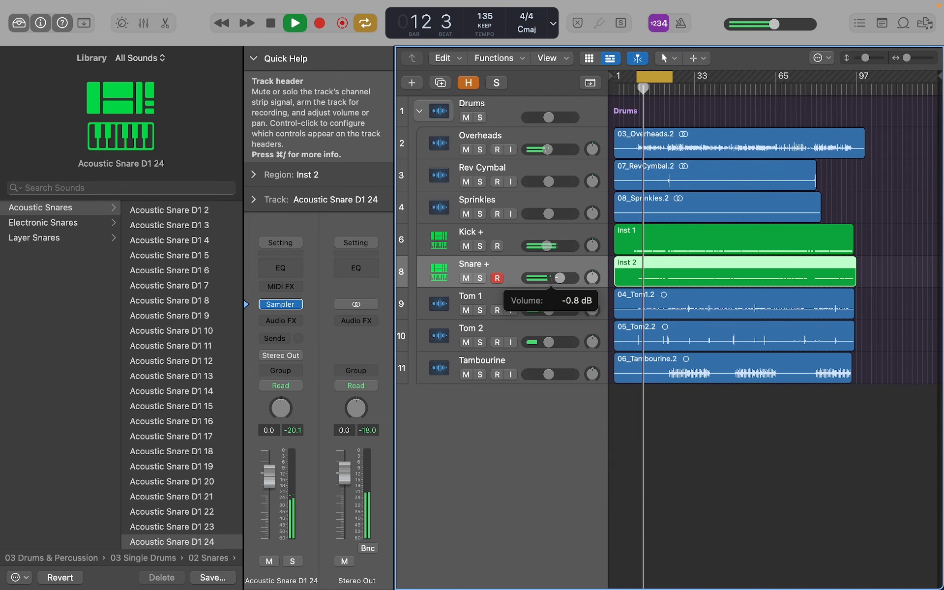
Step: Unhide and unmute the original Snare track, leaving the remaining hidden tracks out of view
key(h)
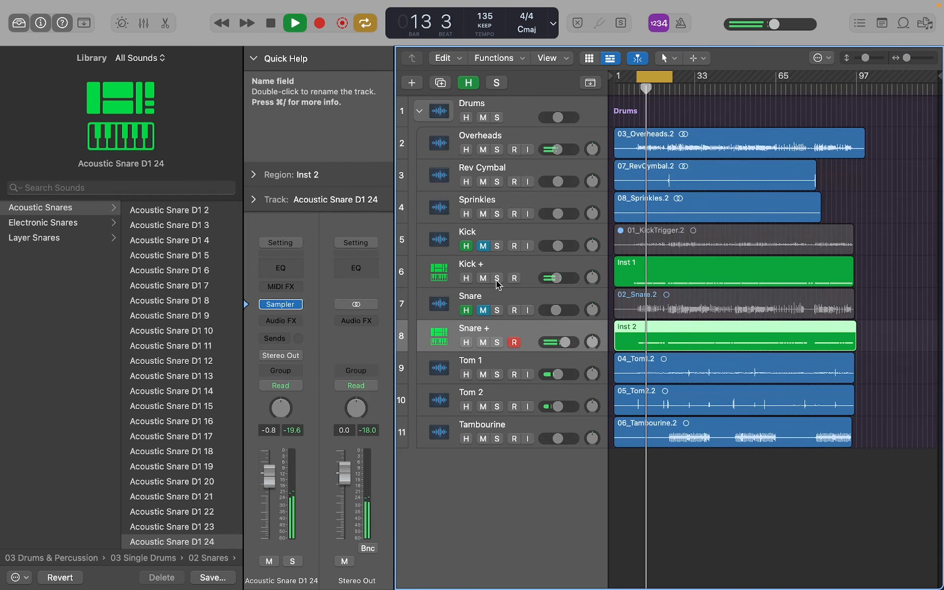
click(466, 311)
click(484, 310)
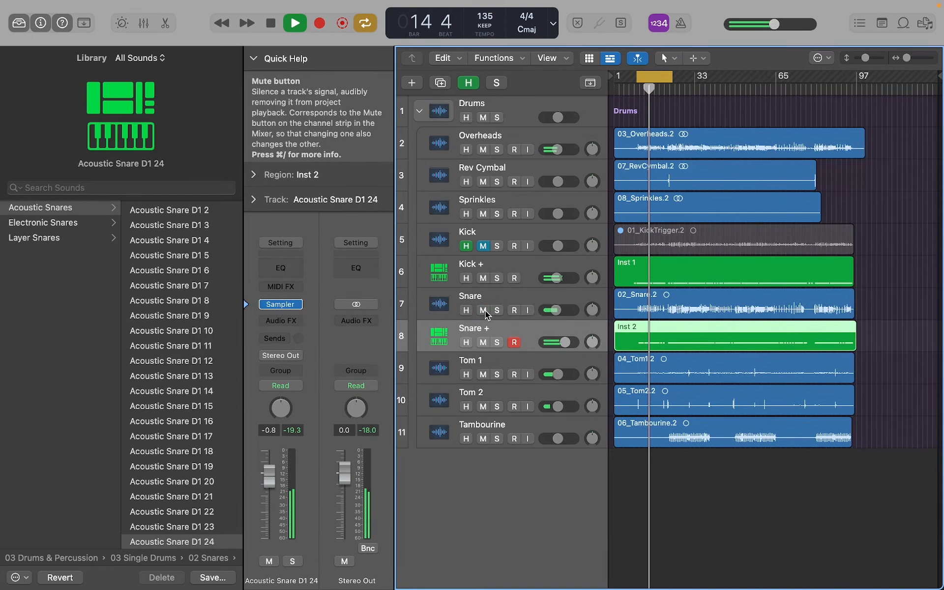
key(h)
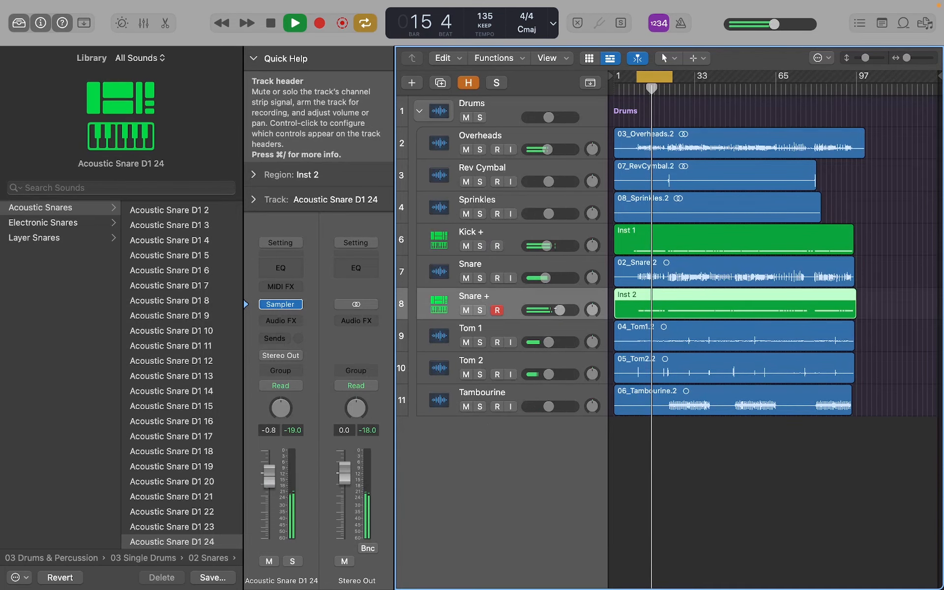
Step: Lower the Snare + track's volume to -4.6 dB against the original snare and stop playback
drag(555, 309, 534, 313)
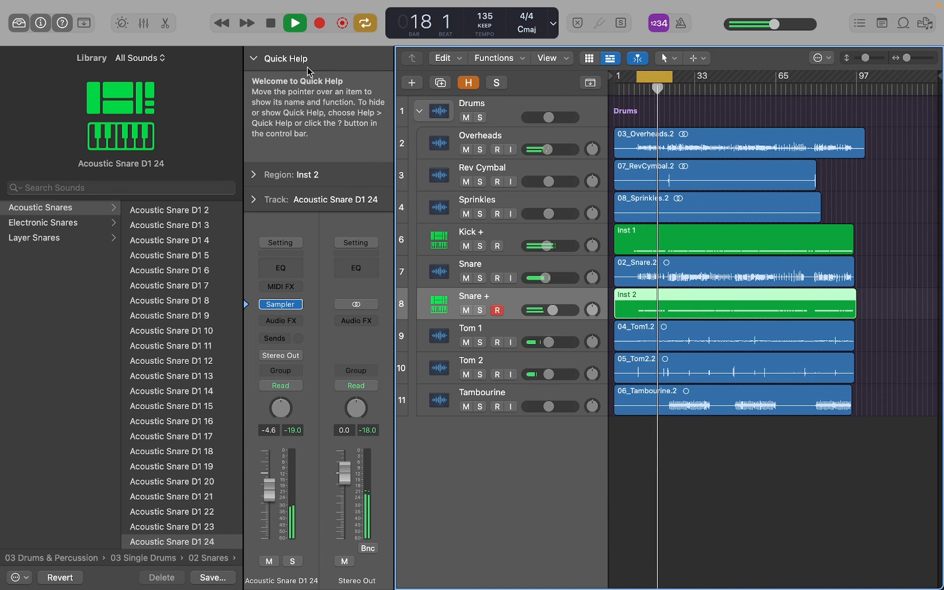
click(272, 25)
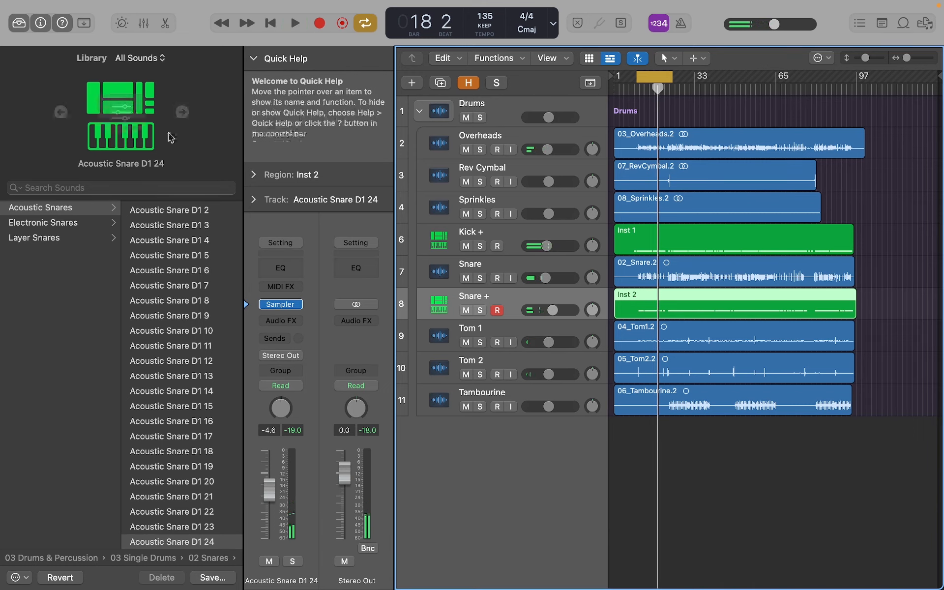